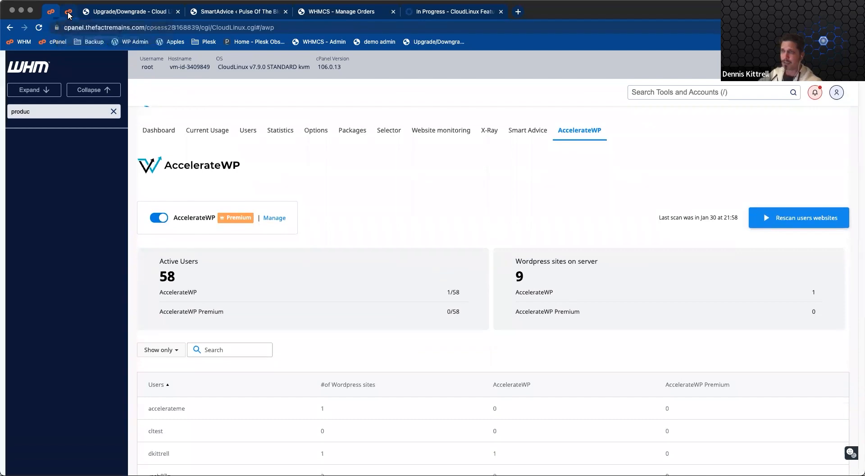
# Step: Switch to cPanel and compare the AccelerateWP and AccelerateWP Premium columns in the WordPress sites list
pyautogui.doubleClick(250, 270)
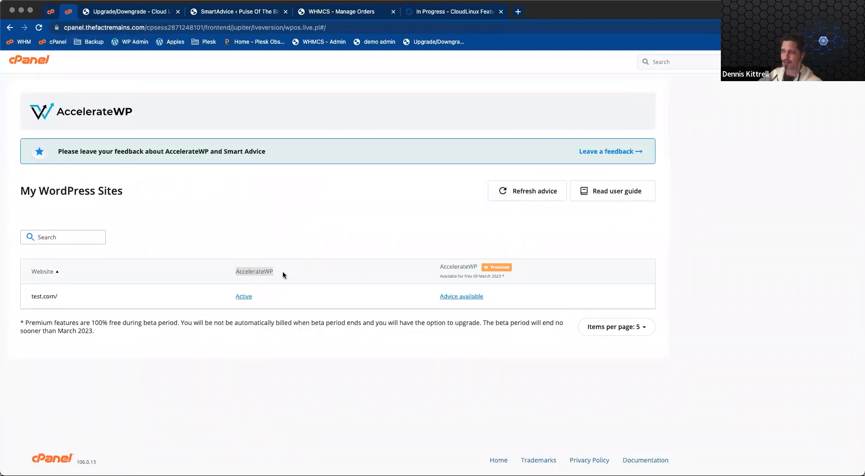
pyautogui.doubleClick(455, 266)
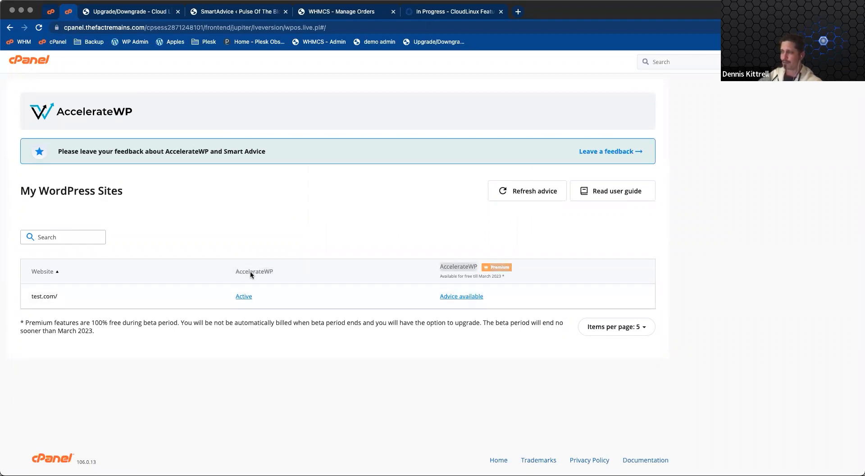
pyautogui.doubleClick(236, 271)
pyautogui.click(221, 269)
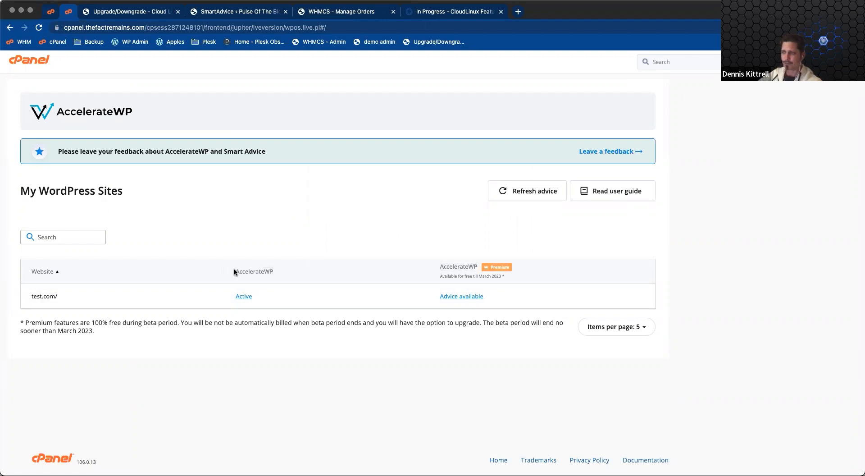
pyautogui.moveTo(232, 270); pyautogui.dragTo(300, 271)
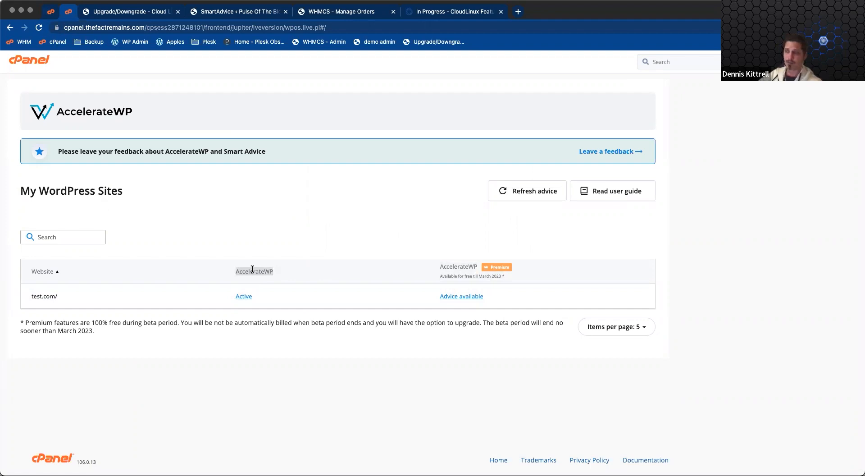
pyautogui.doubleClick(450, 263)
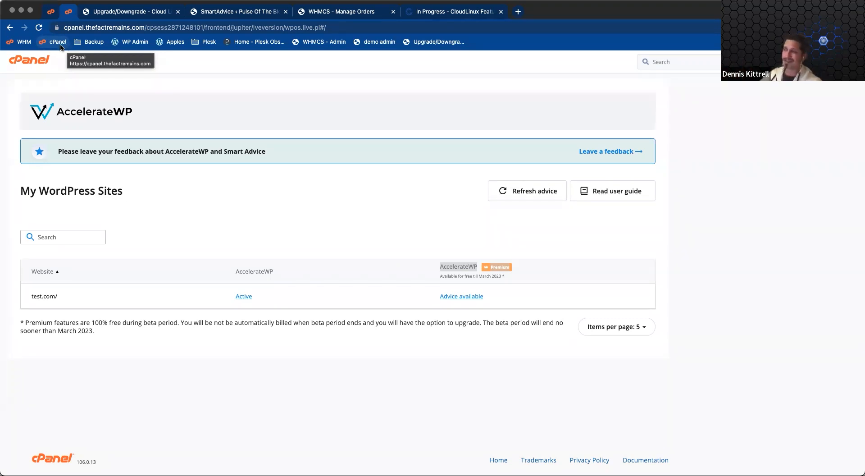
# Step: Switch to WHM and examine the hosting account's AccelerateWP and Premium values in the AccelerateWP users table
pyautogui.click(53, 12)
pyautogui.scroll(-5, 363, 242)
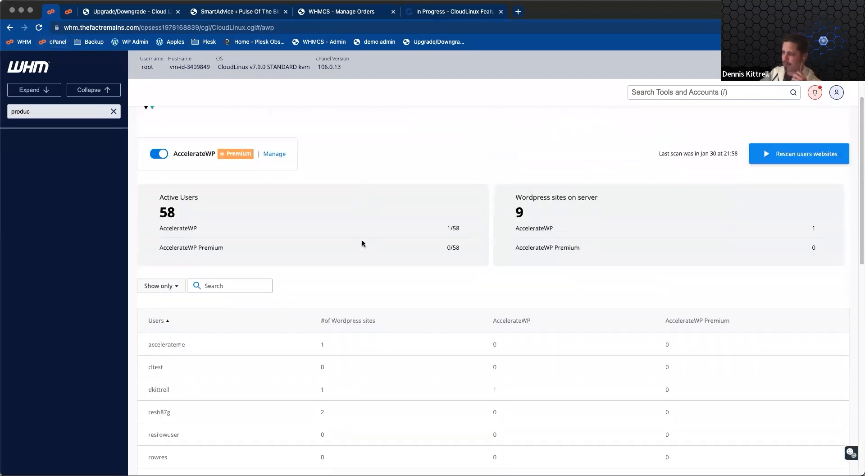
pyautogui.doubleClick(168, 291)
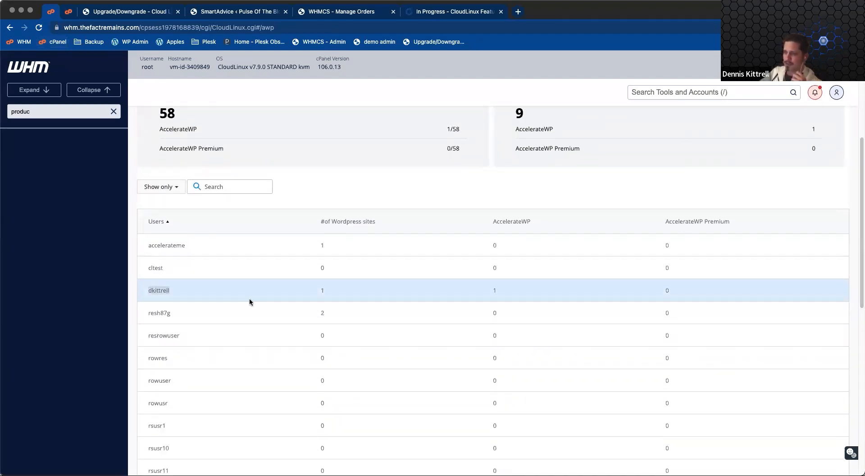
pyautogui.doubleClick(159, 289)
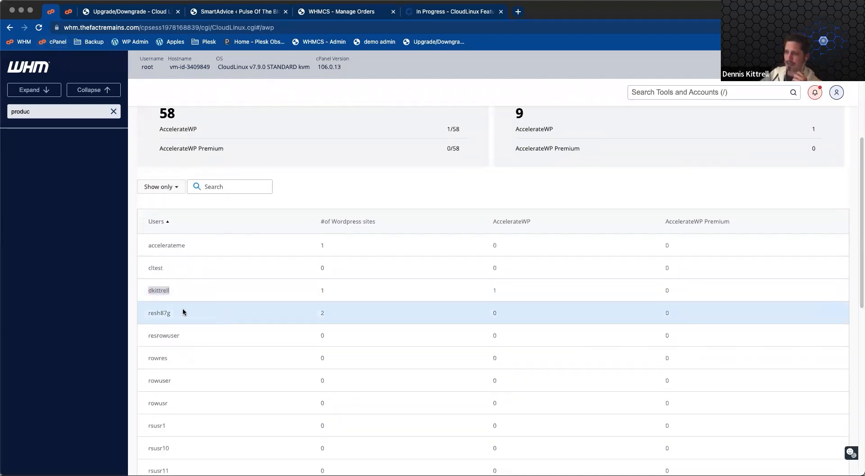
pyautogui.scroll(1, 179, 304)
pyautogui.doubleClick(166, 292)
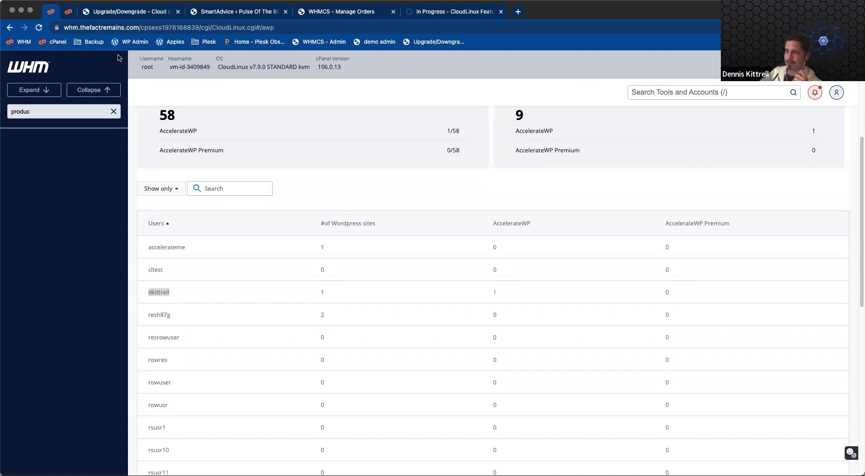
# Step: Open the AccelerateWP Premium advice for test.com in cPanel and read the Turn on Object Caching description
pyautogui.click(72, 13)
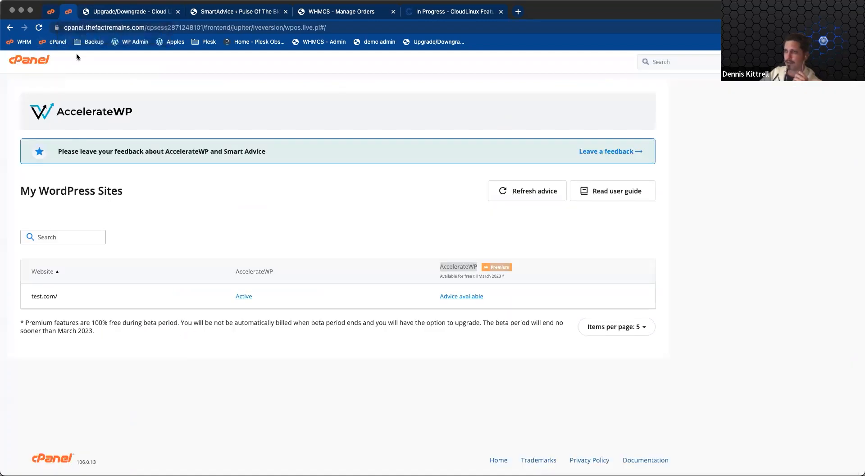
pyautogui.click(450, 297)
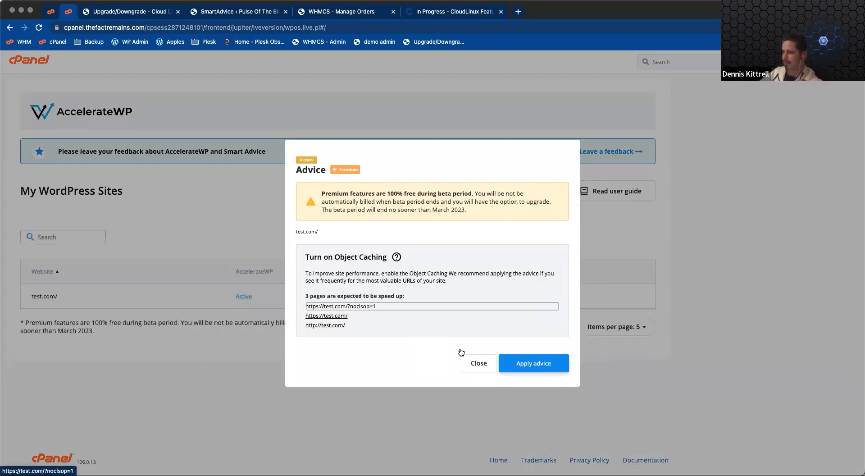
pyautogui.moveTo(317, 257); pyautogui.dragTo(423, 296)
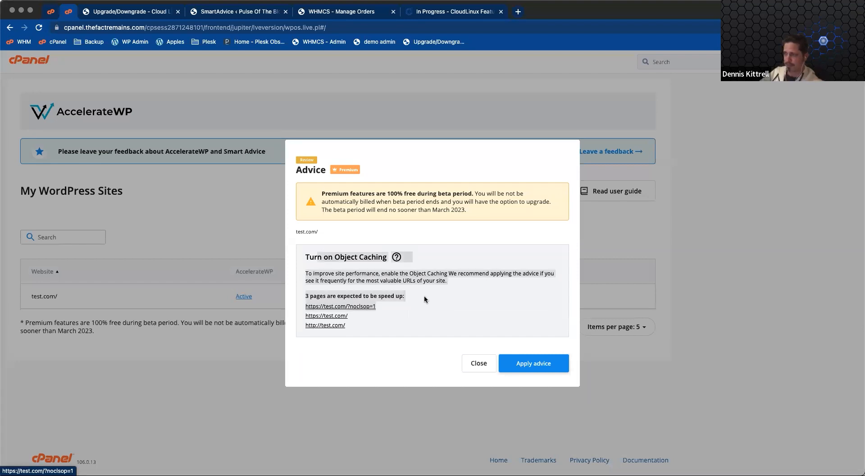
pyautogui.tripleClick(345, 276)
pyautogui.moveTo(310, 256); pyautogui.dragTo(433, 259)
pyautogui.tripleClick(381, 276)
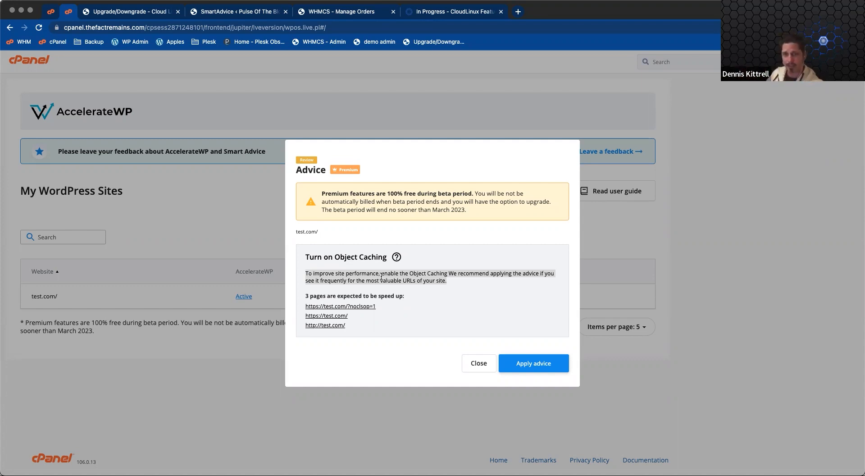
# Step: Apply the Turn on Object Caching advice and switch to the subscription's Upgrade/Downgrade page in WHMCS
pyautogui.click(543, 368)
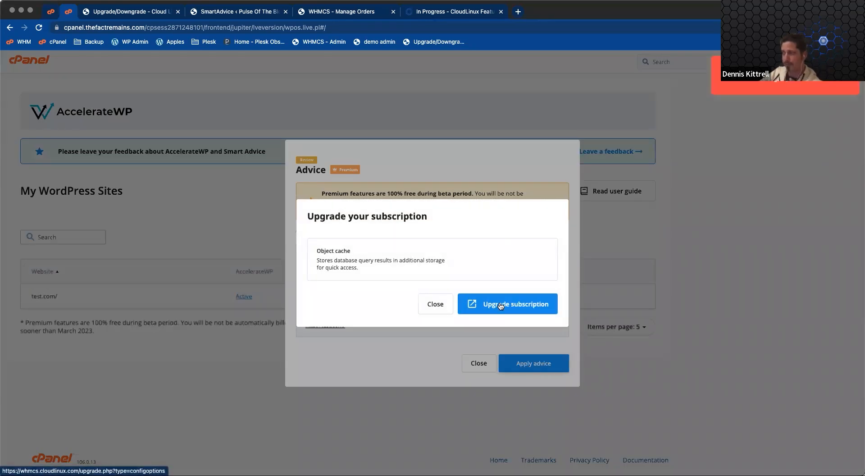
pyautogui.moveTo(320, 250); pyautogui.dragTo(422, 280)
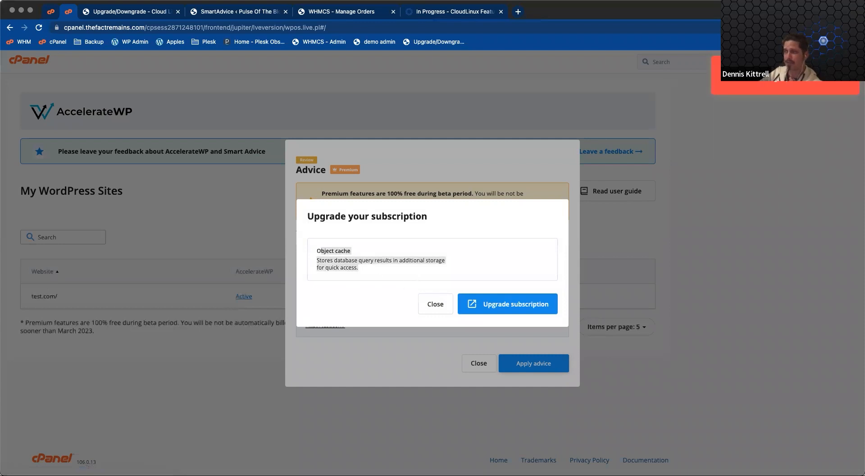
pyautogui.click(131, 10)
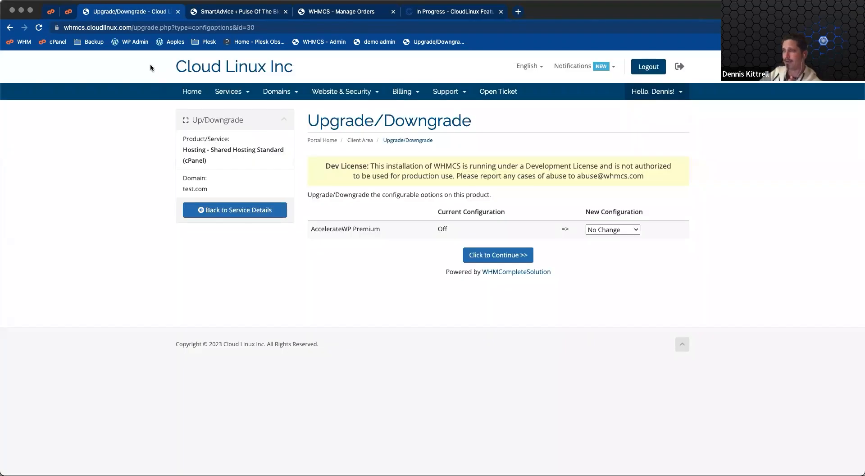
# Step: Set AccelerateWP Premium to "On $10.00 USD" for test.com and complete the upgrade order with Stripe
pyautogui.click(617, 230)
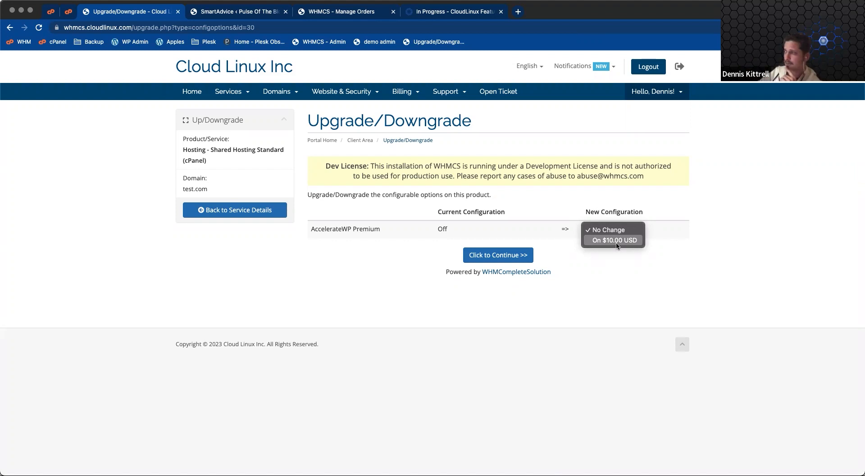
pyautogui.click(615, 240)
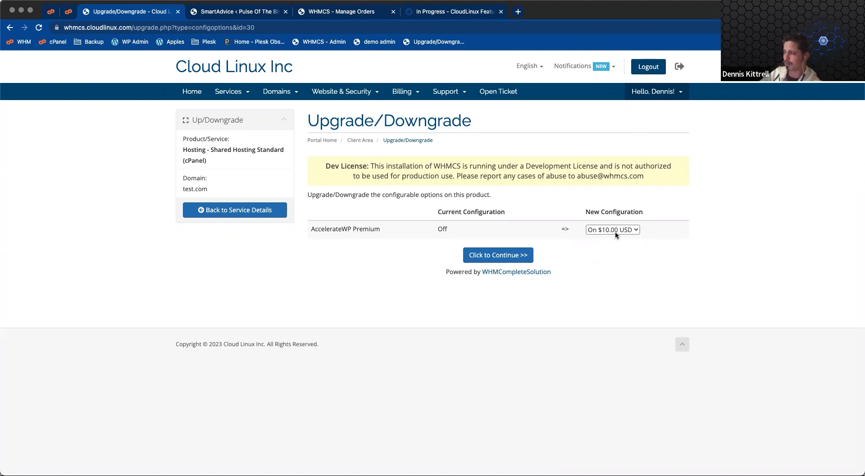
pyautogui.click(505, 257)
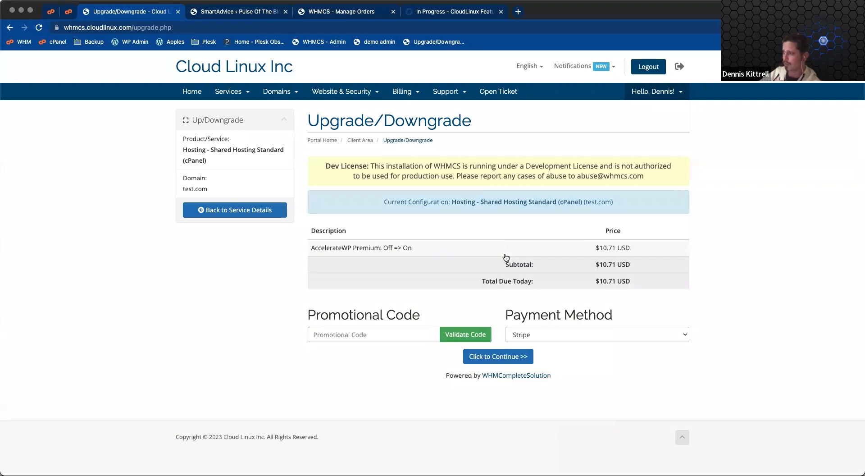
pyautogui.click(503, 357)
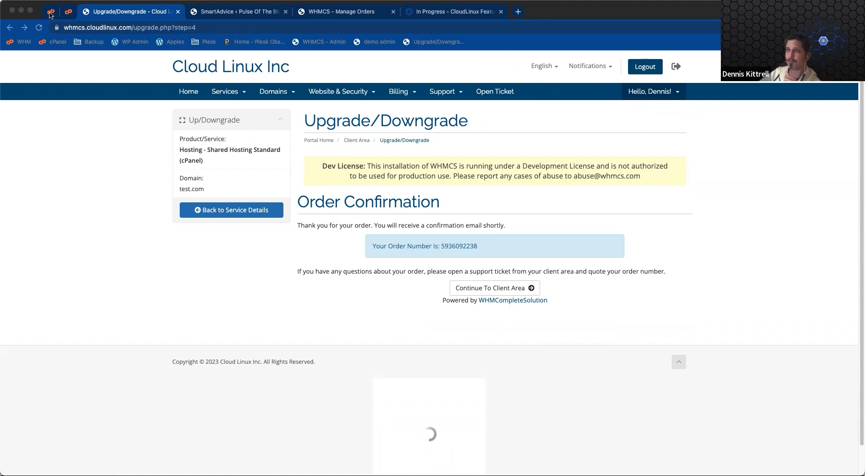
# Step: Reload the AccelerateWP page in WHM and check the upgraded account's Premium marking in the users table
pyautogui.click(51, 11)
pyautogui.click(39, 27)
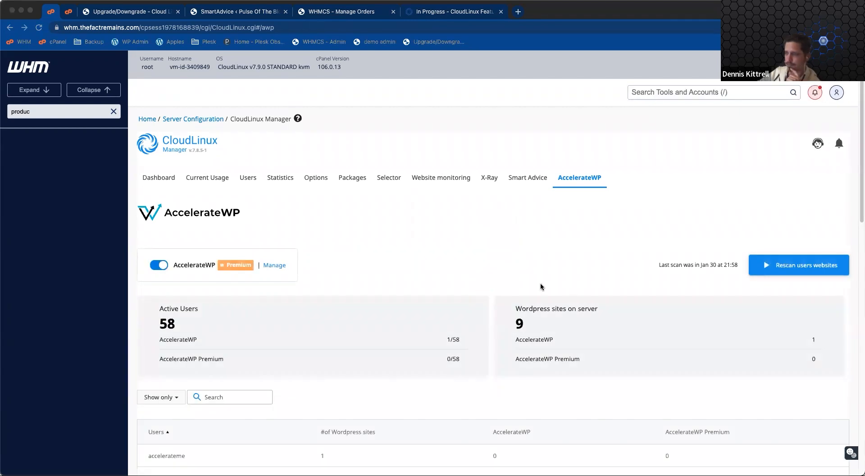
pyautogui.scroll(-5, 541, 284)
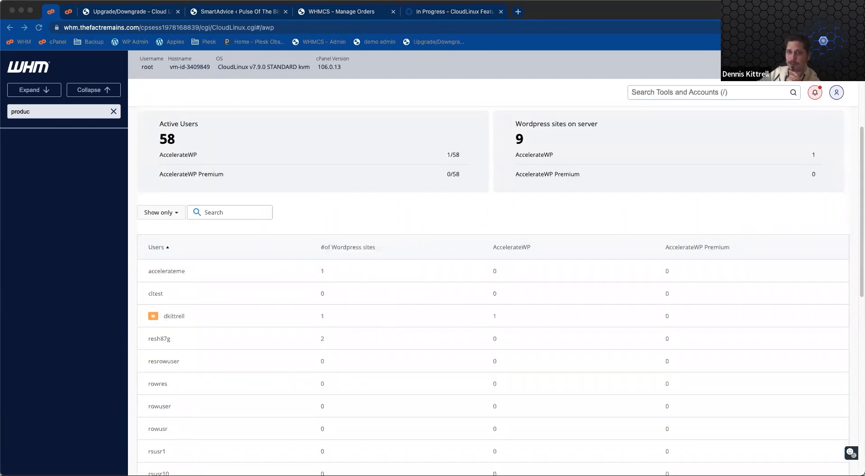
pyautogui.scroll(5, 237, 305)
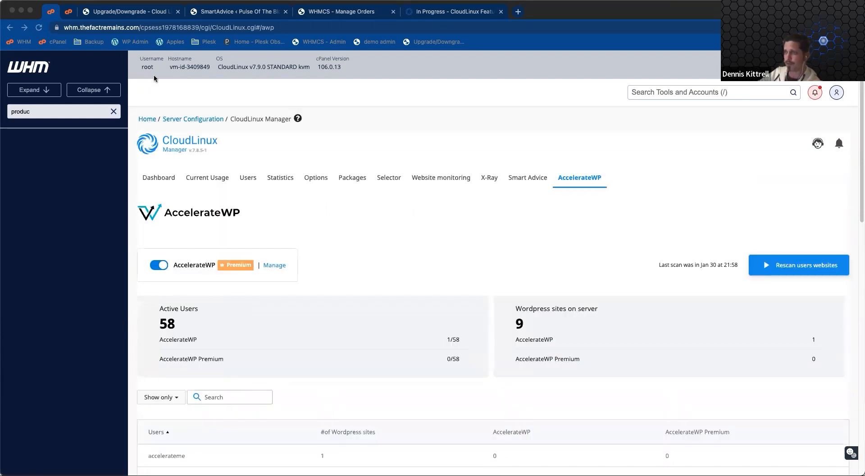
# Step: Close the upgrade prompt in cPanel, reopen the Premium advice for test.com and apply Turn on Object Caching
pyautogui.click(70, 12)
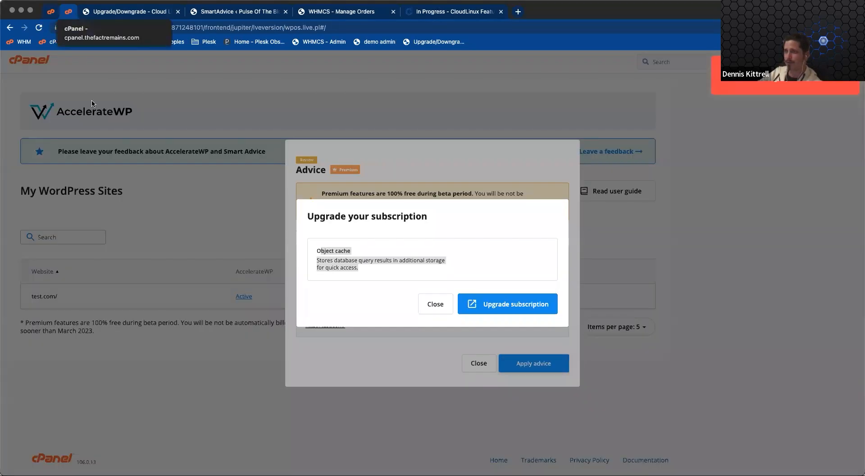
pyautogui.click(431, 302)
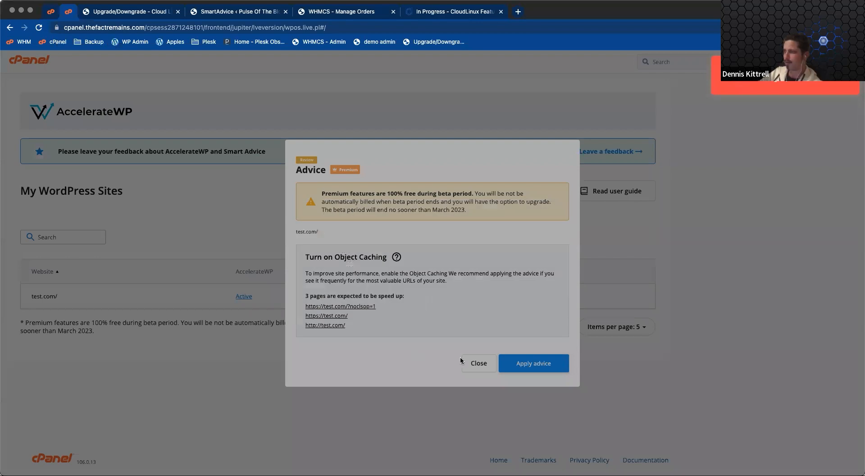
pyautogui.click(479, 363)
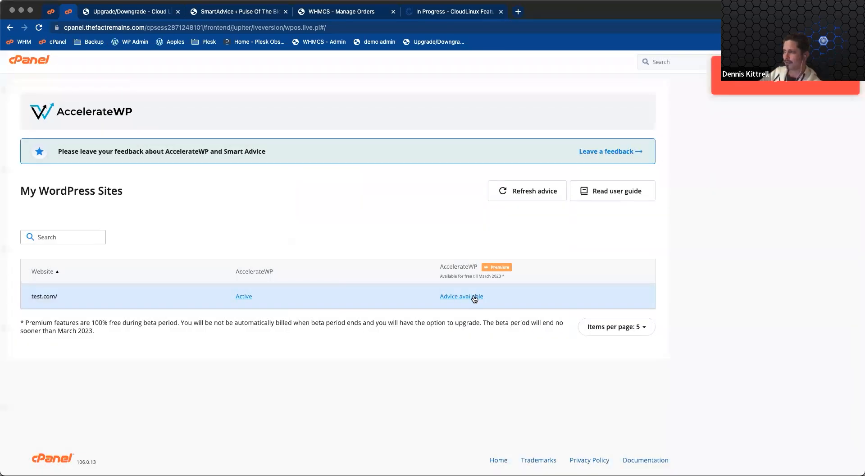
pyautogui.click(473, 297)
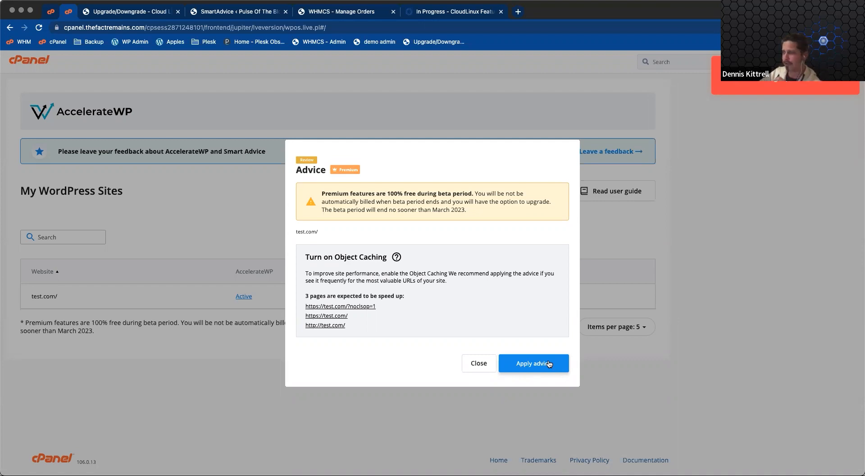
pyautogui.click(549, 363)
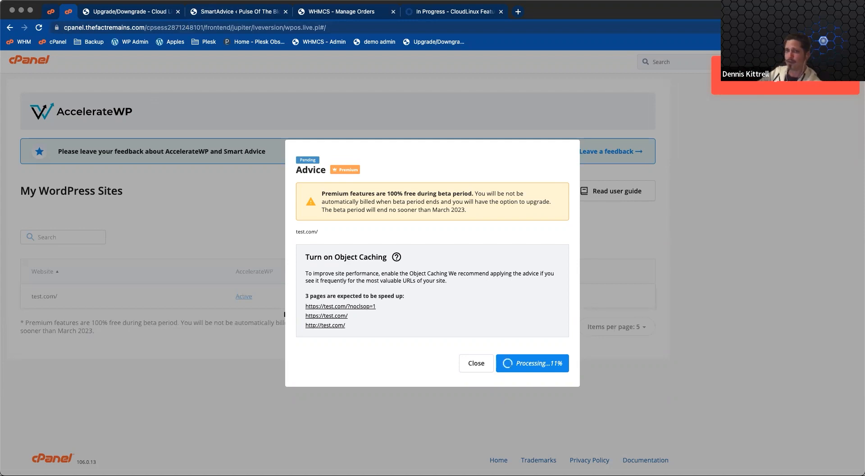
# Step: Switch to the WordPress admin of test.com, open SmartAdvice and check the listed advice and their status
pyautogui.click(242, 12)
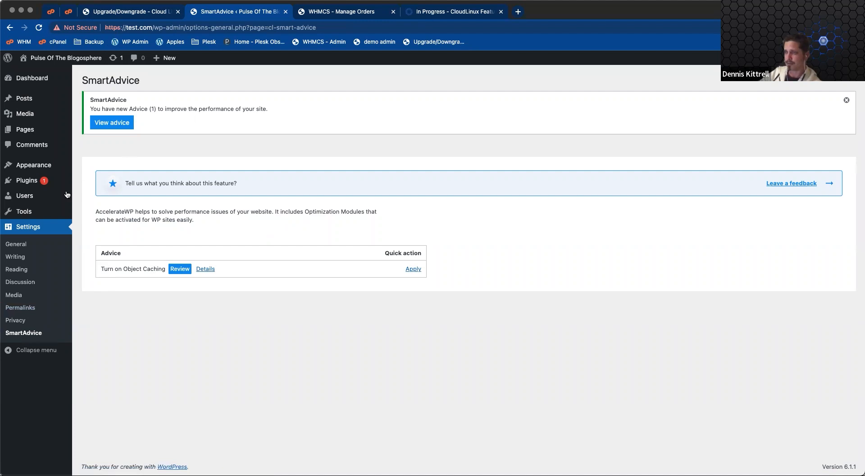
pyautogui.click(29, 81)
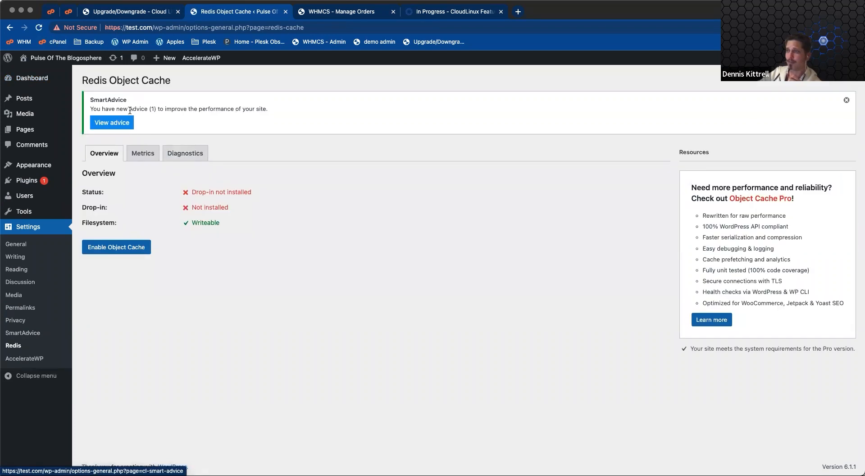
pyautogui.click(114, 121)
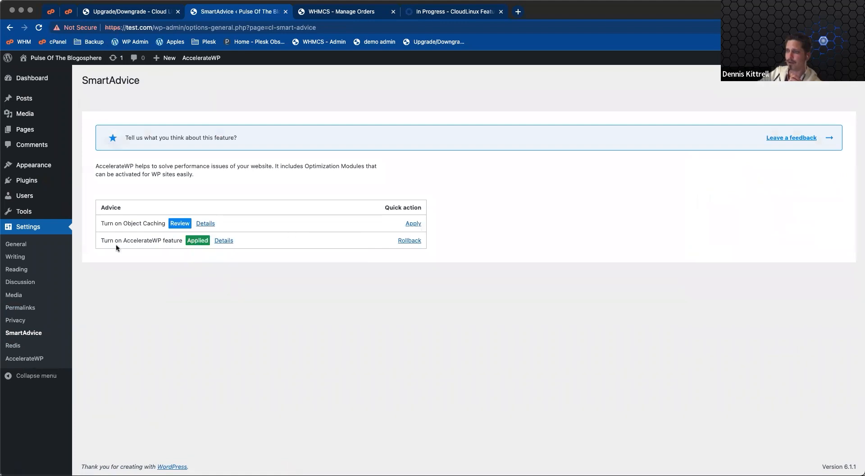
pyautogui.tripleClick(161, 240)
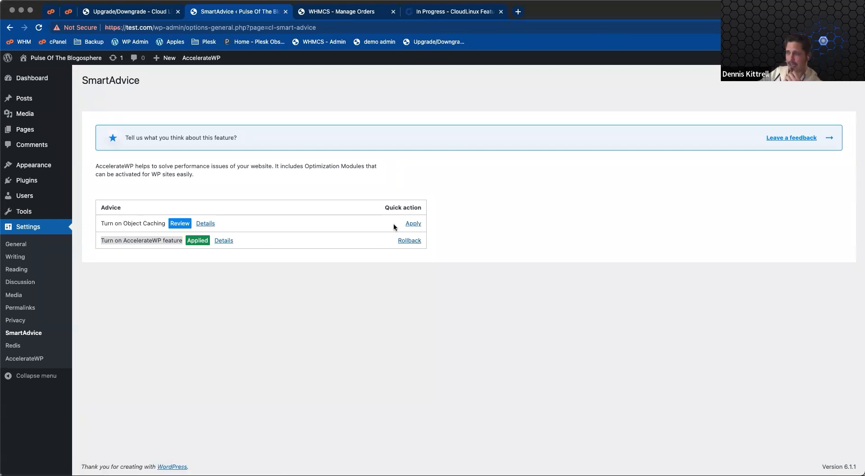
# Step: Check the object caching progress in cPanel and view the WHMCS pending orders before returning to SmartAdvice
pyautogui.click(69, 11)
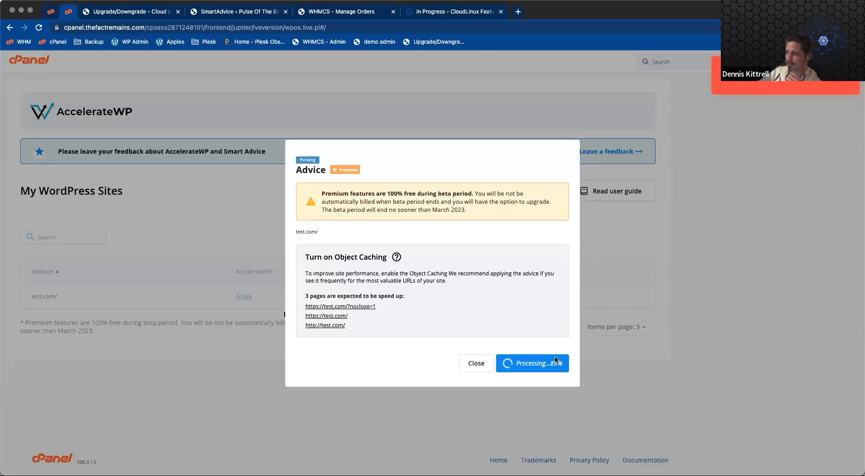
pyautogui.click(352, 12)
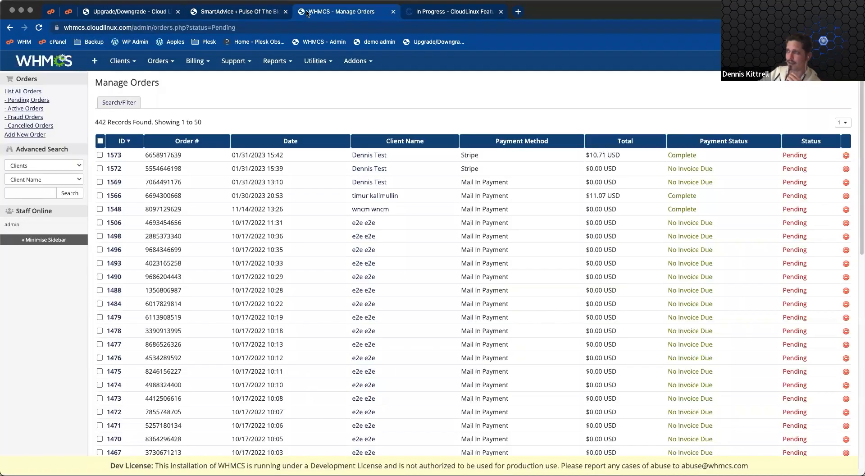
pyautogui.click(239, 12)
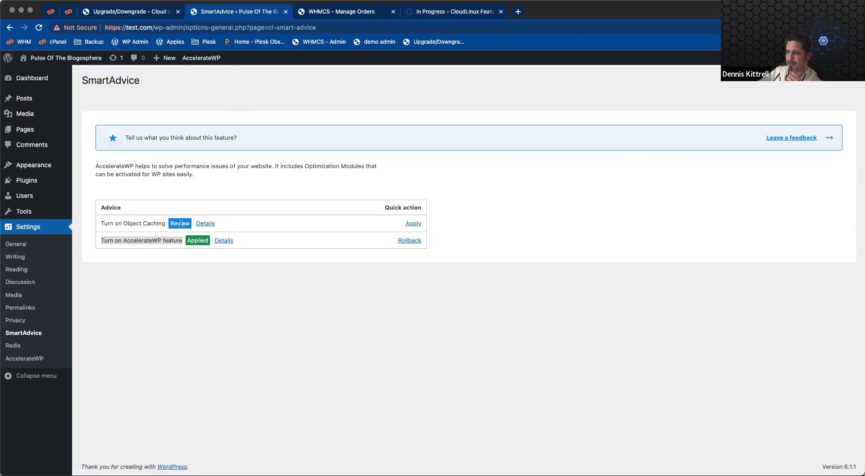
# Step: Return to cPanel, let the Turn on Object Caching advice for test.com finish processing and close its dialog
pyautogui.moveTo(199, 225)
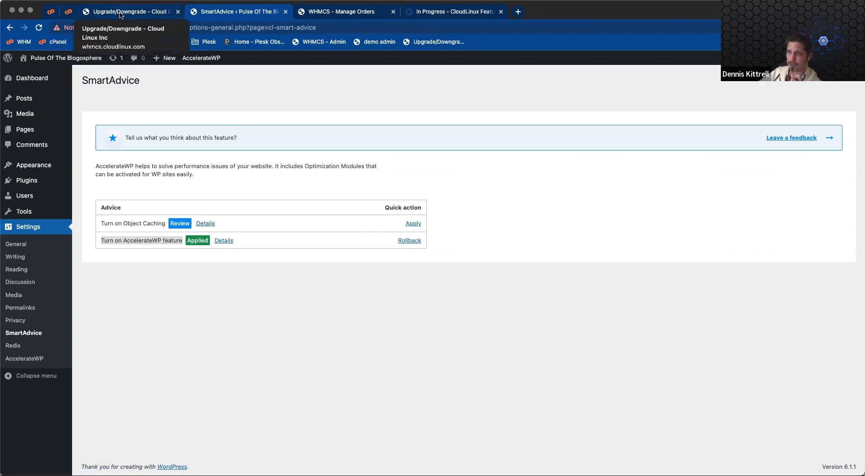
pyautogui.click(81, 14)
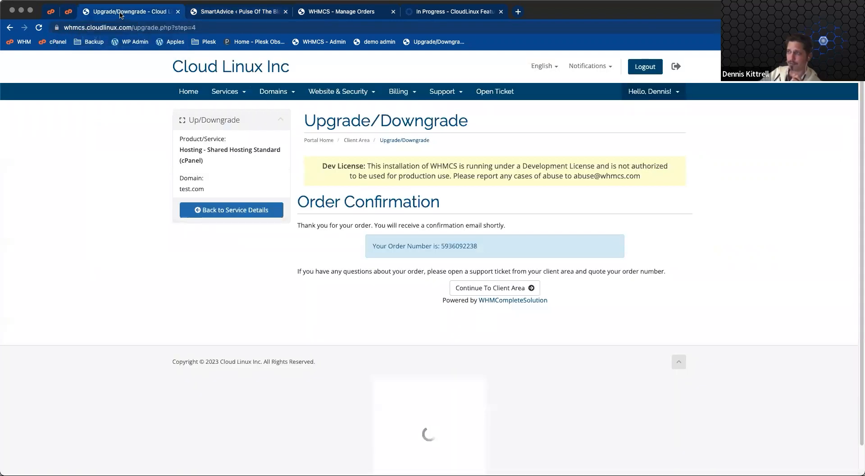
pyautogui.click(70, 13)
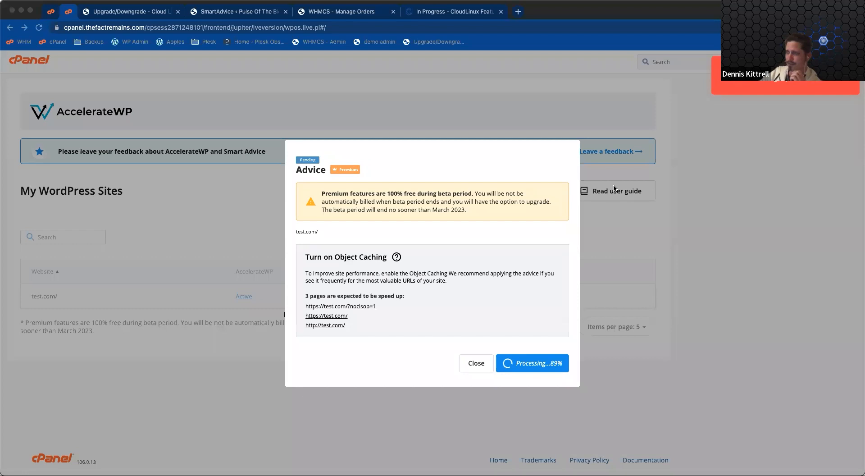
pyautogui.click(487, 363)
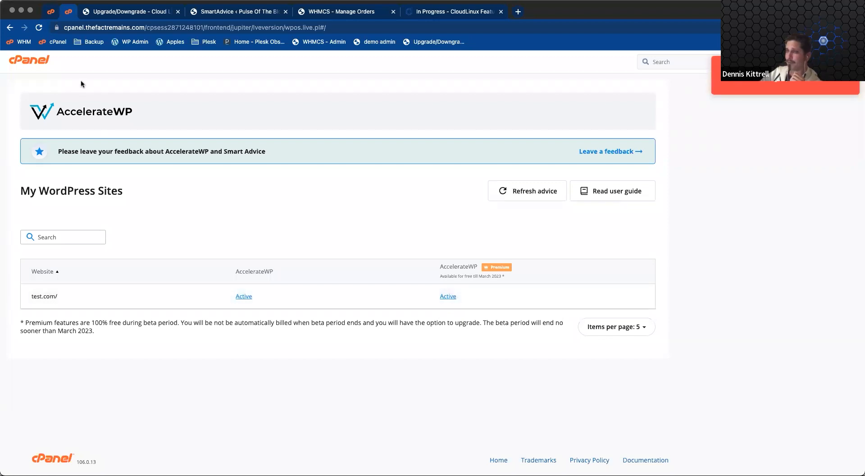
# Step: Reload SmartAdvice in the WordPress admin of test.com to check the advice status, and open the Redis object cache overview
pyautogui.click(218, 13)
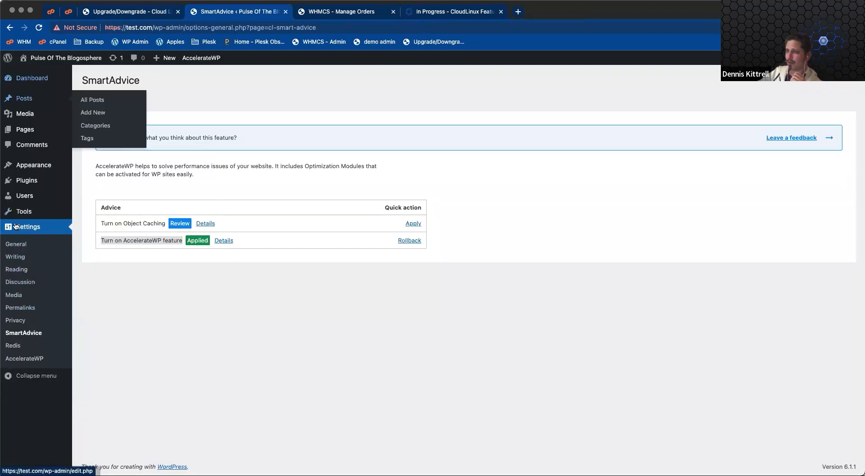
pyautogui.click(39, 27)
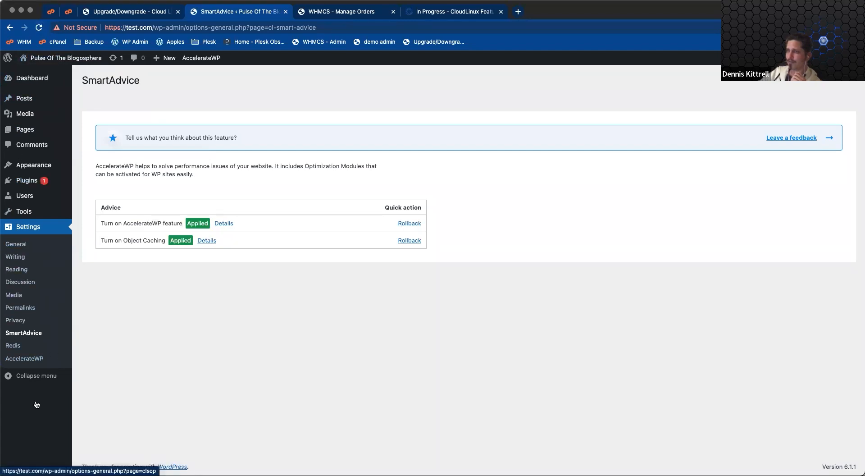
pyautogui.click(18, 347)
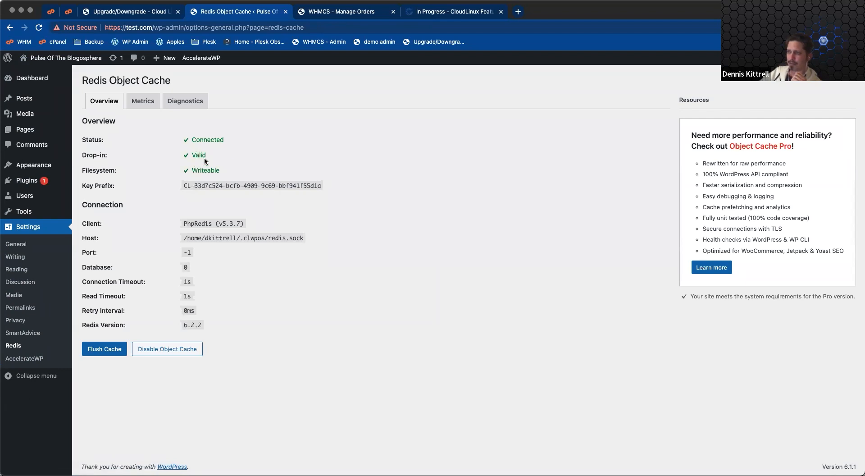